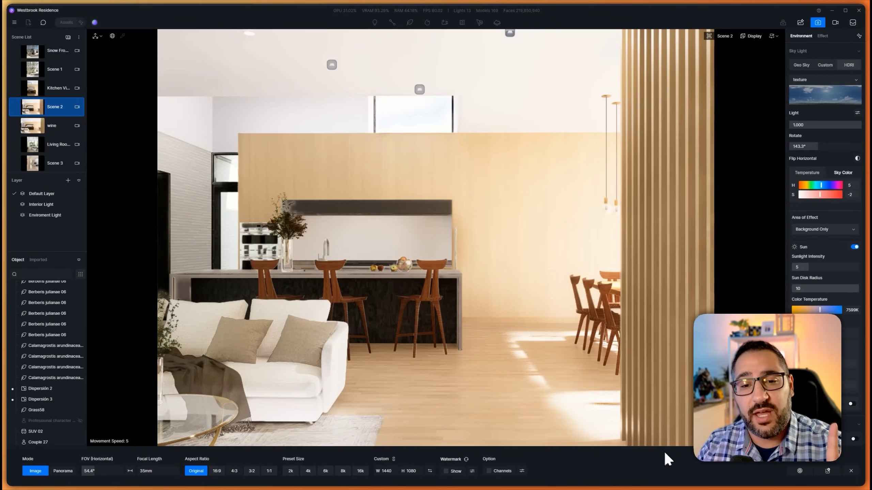
# Switch the D5 Render viewport to the 'wine' scene showing the man at the kitchen island.
pyautogui.click(53, 127)
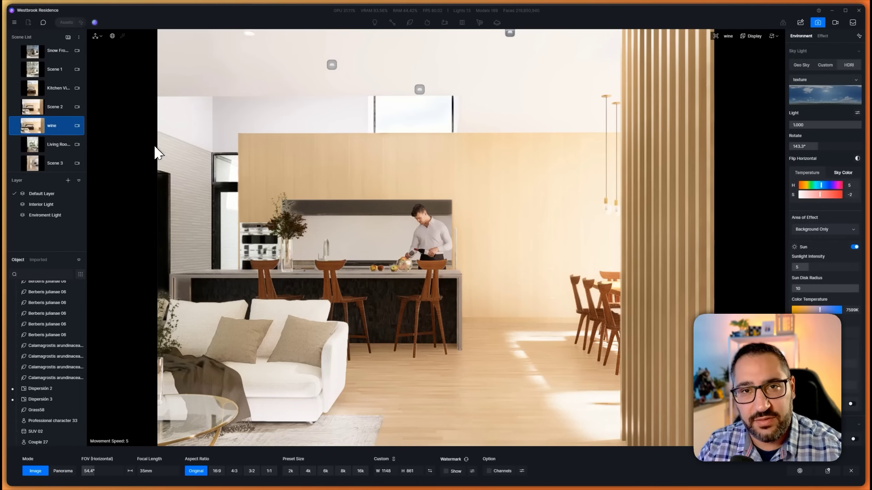
# Show the empty-kitchen Scene 2 view and its camera properties in the Inspector.
pyautogui.click(63, 108)
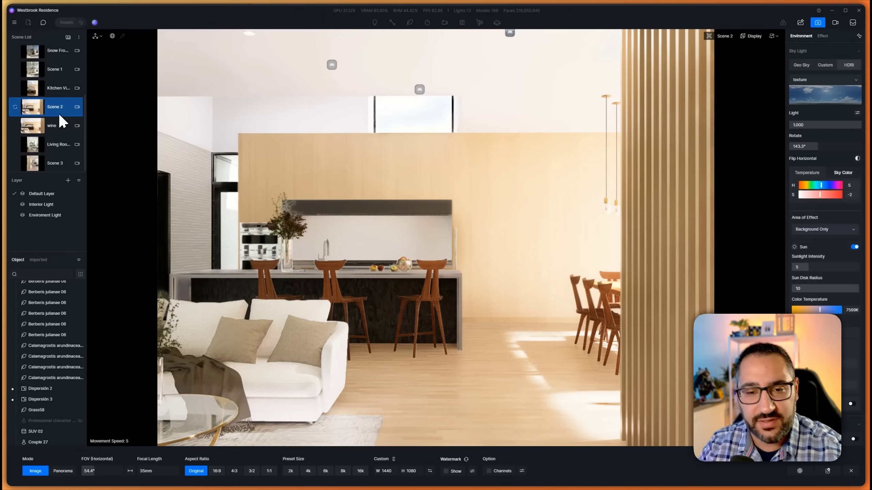
pyautogui.click(77, 107)
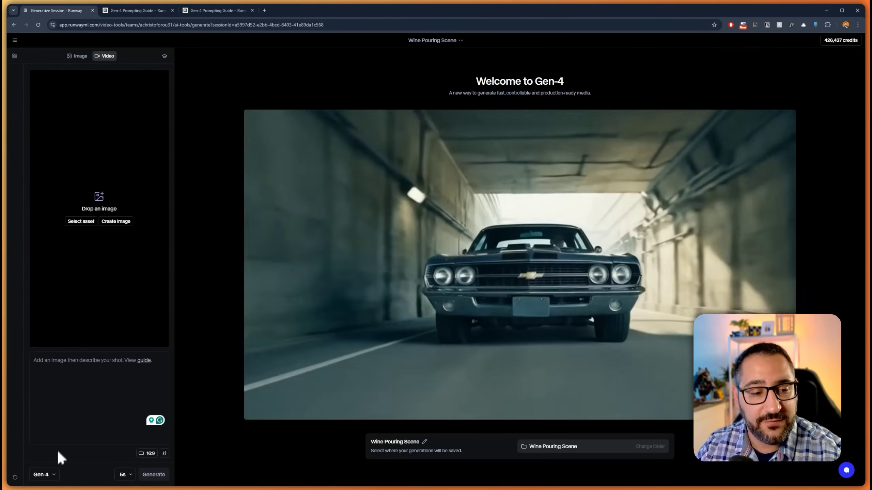
# Keep Gen-4 as the video model and browse the runway folder for an input image.
pyautogui.click(53, 474)
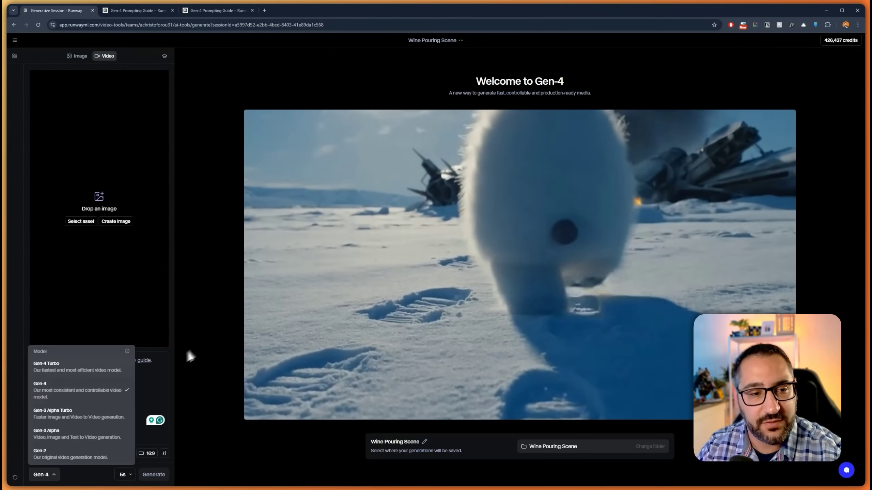
pyautogui.click(186, 347)
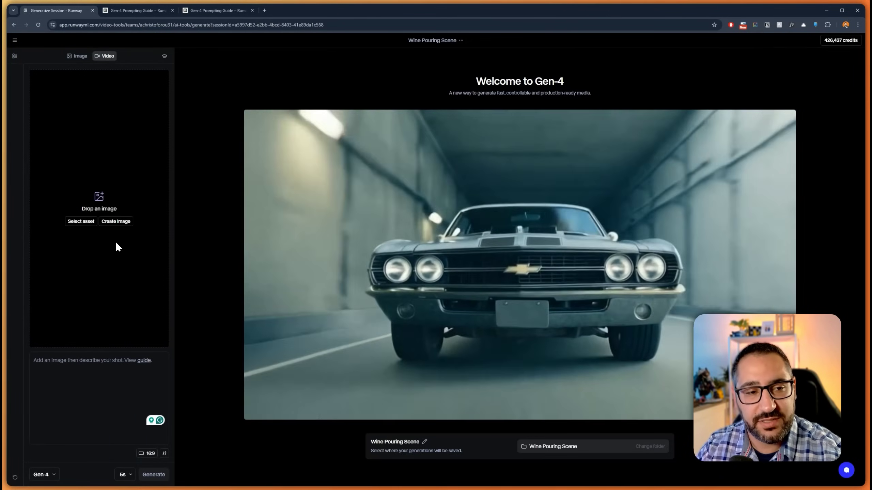
pyautogui.click(117, 244)
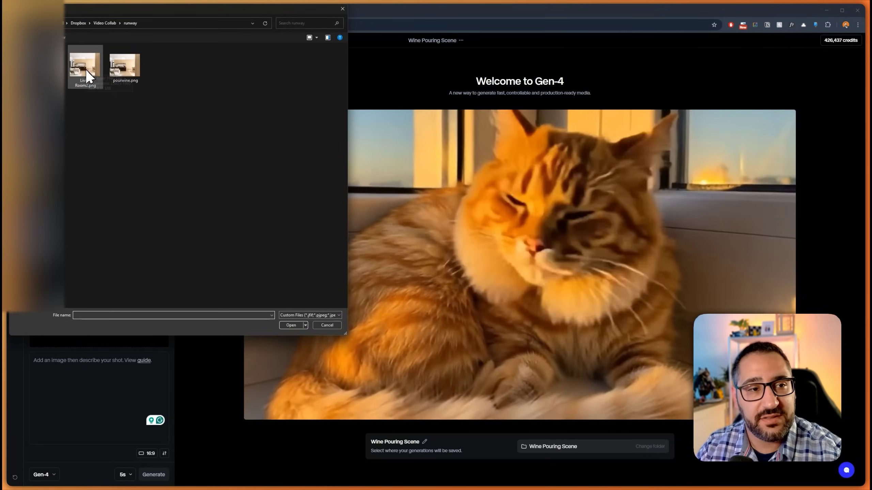
# Upload Living Room2.png as the Gen-4 input frame at 4:3.
pyautogui.doubleClick(86, 71)
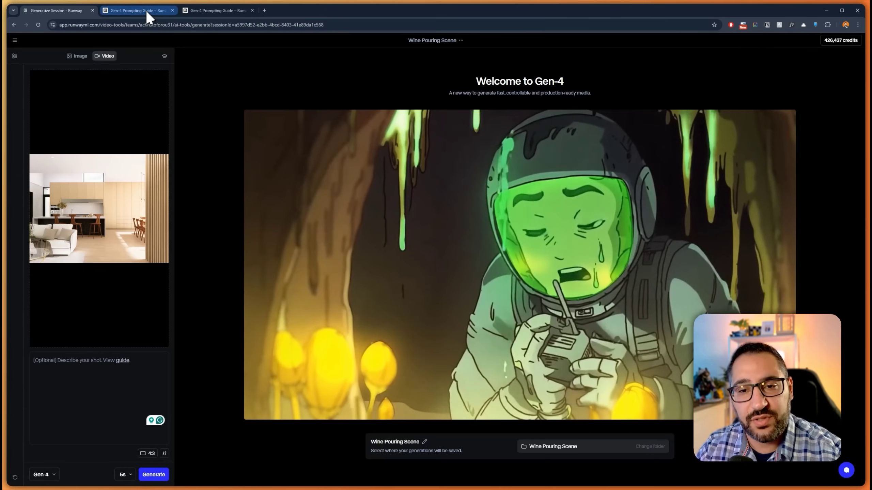
pyautogui.click(146, 11)
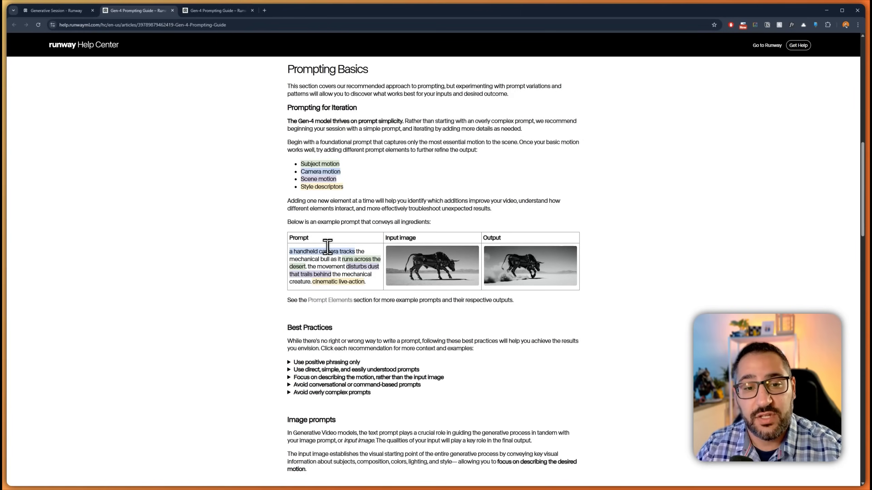
pyautogui.moveTo(355, 252); pyautogui.dragTo(292, 248)
pyautogui.click(320, 251)
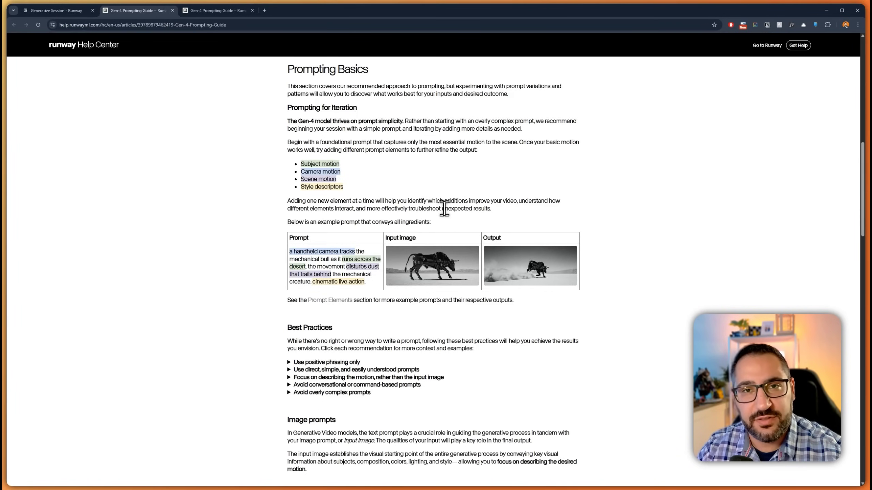
pyautogui.click(211, 10)
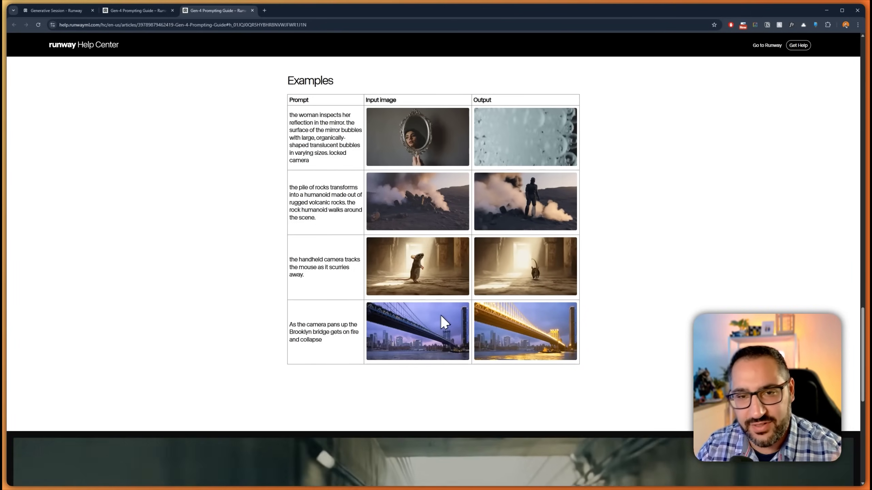
pyautogui.click(56, 10)
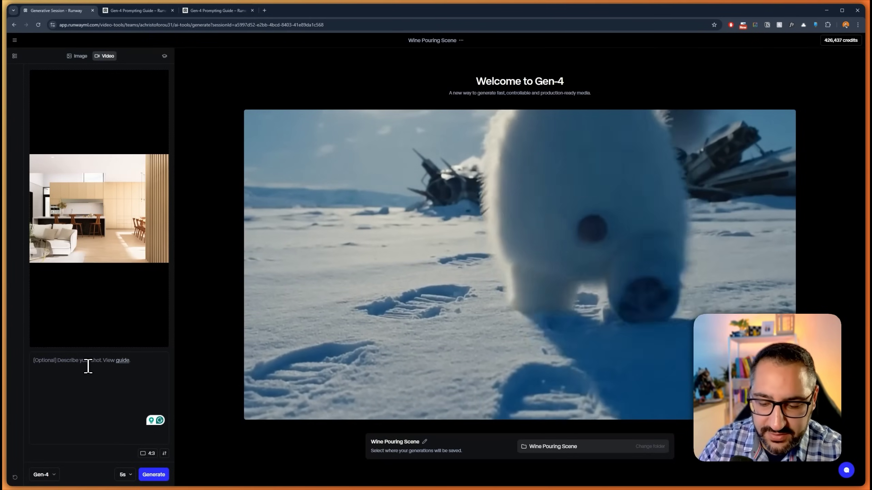
# Enter the prompt 'slow cinematic camera zoom, casual woman walking through kitchen' and keep 4:3 aspect ratio.
pyautogui.click(88, 366)
pyautogui.write('slow ci')
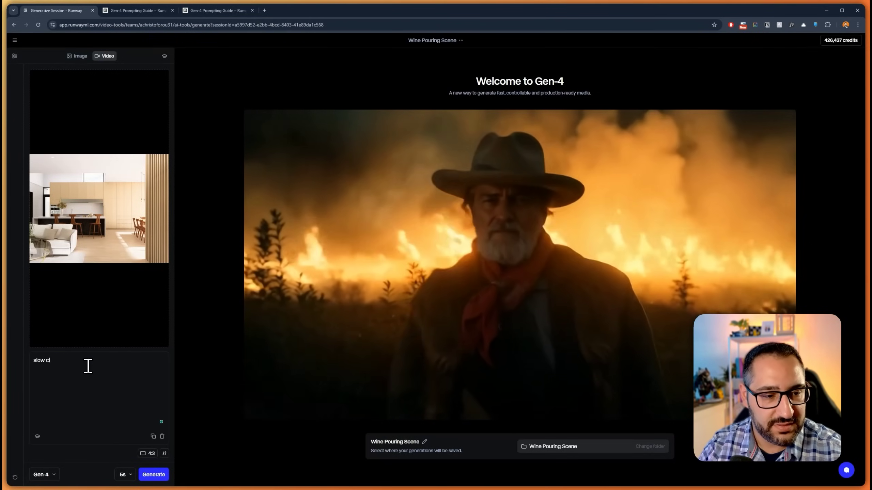
pyautogui.write('nematic ca')
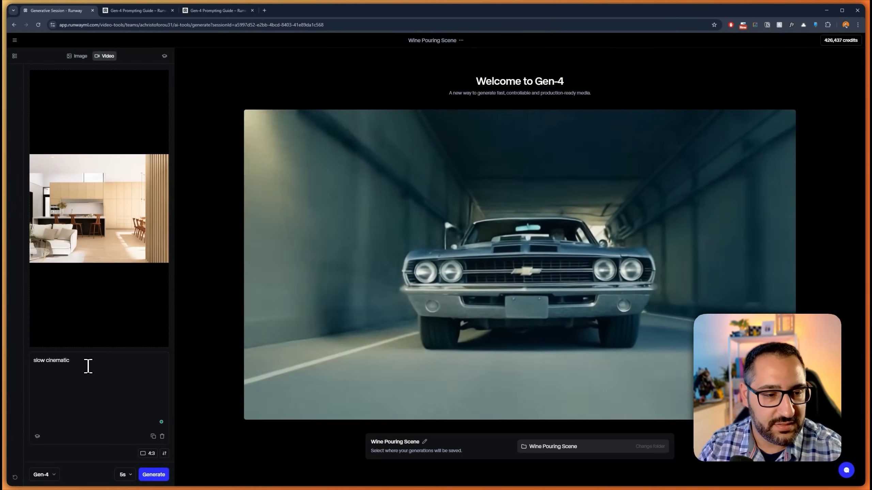
pyautogui.write('mera zoom')
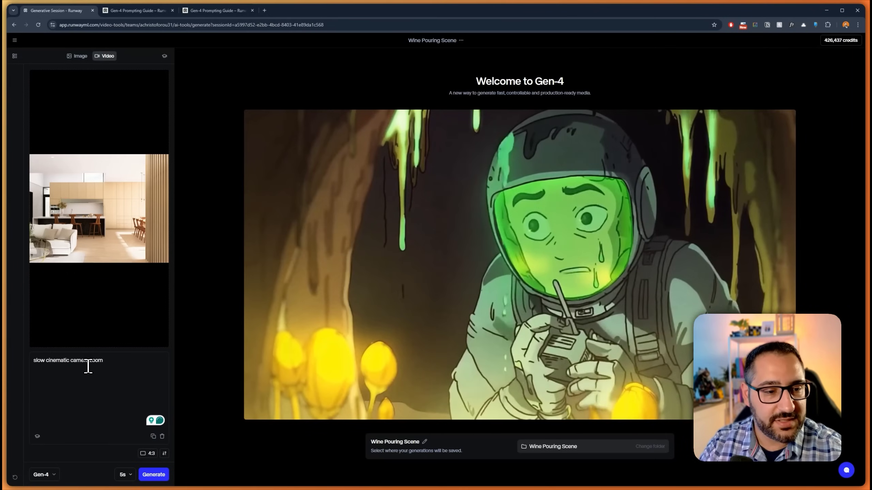
pyautogui.write(', c')
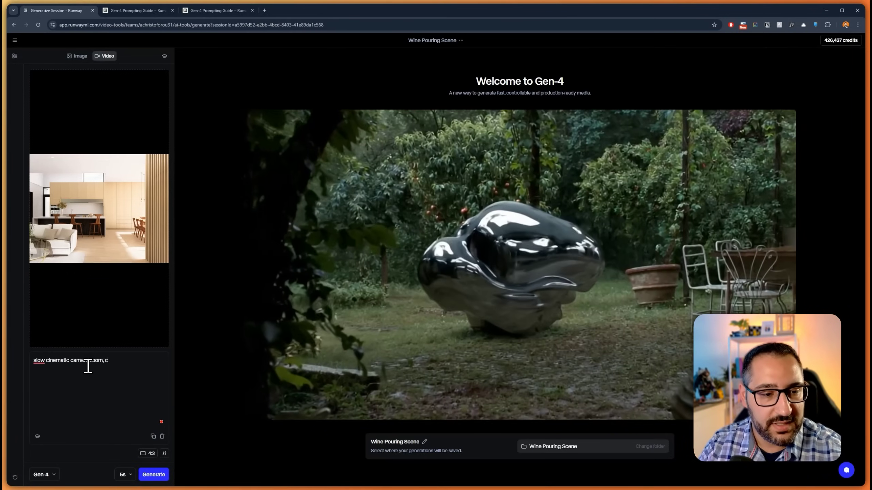
pyautogui.write('asual woman wa')
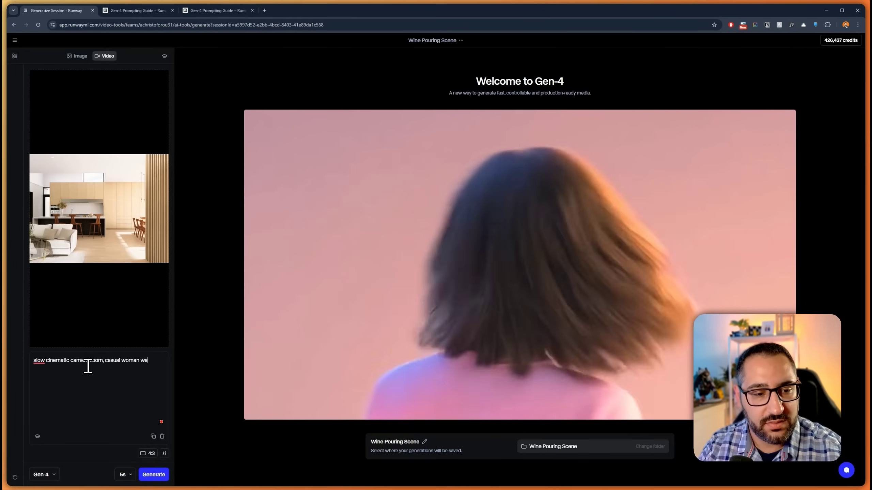
pyautogui.write('lking through kitchen')
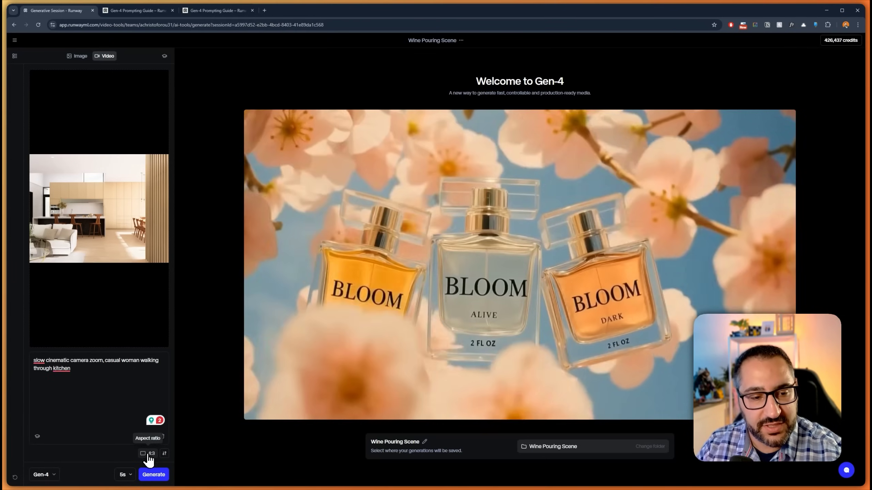
pyautogui.click(148, 453)
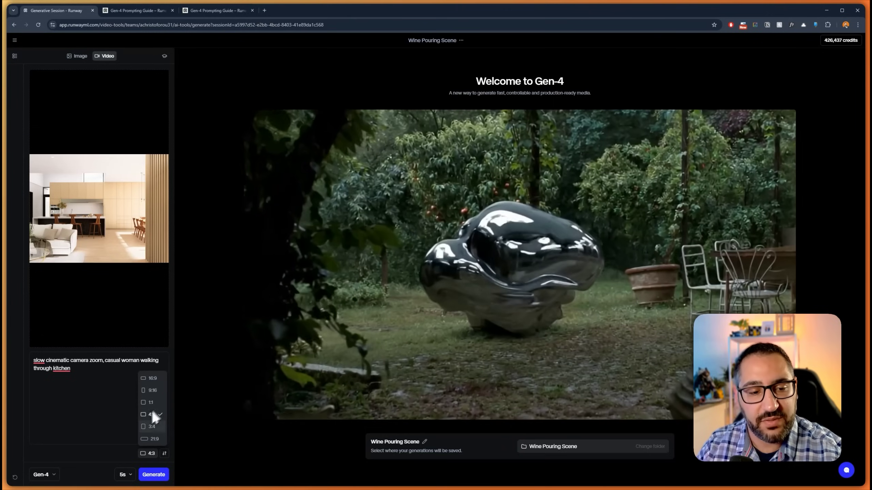
pyautogui.click(120, 448)
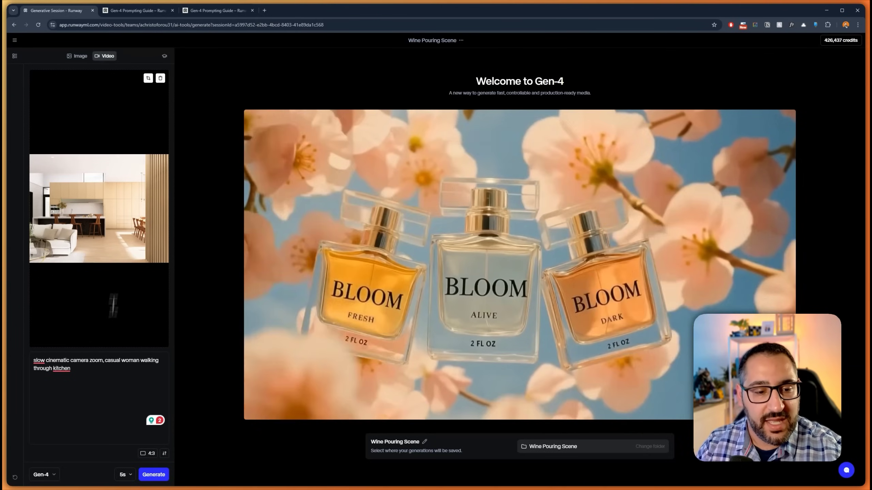
# Review the fixed-seed settings, keep the 5s duration, and generate the woman-walking clip.
pyautogui.click(164, 453)
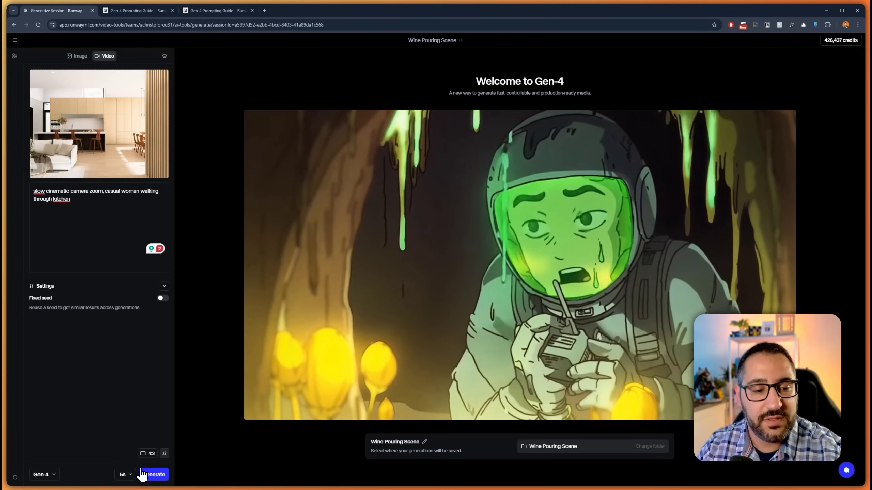
pyautogui.click(133, 473)
pyautogui.click(118, 468)
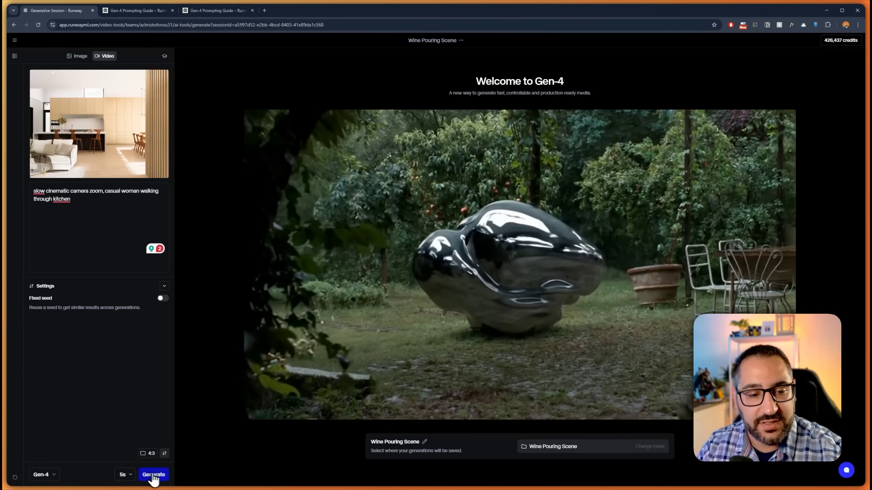
pyautogui.click(155, 475)
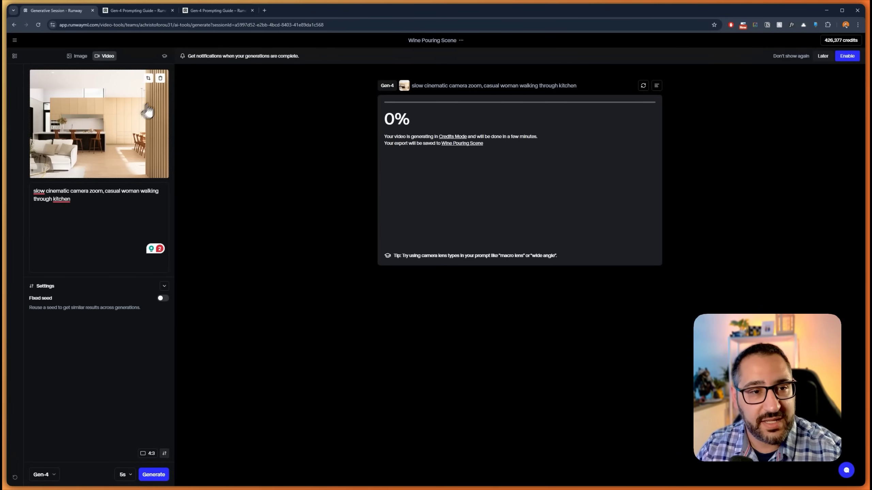
# Replace the input image with pourwine.png from the assets.
pyautogui.click(161, 78)
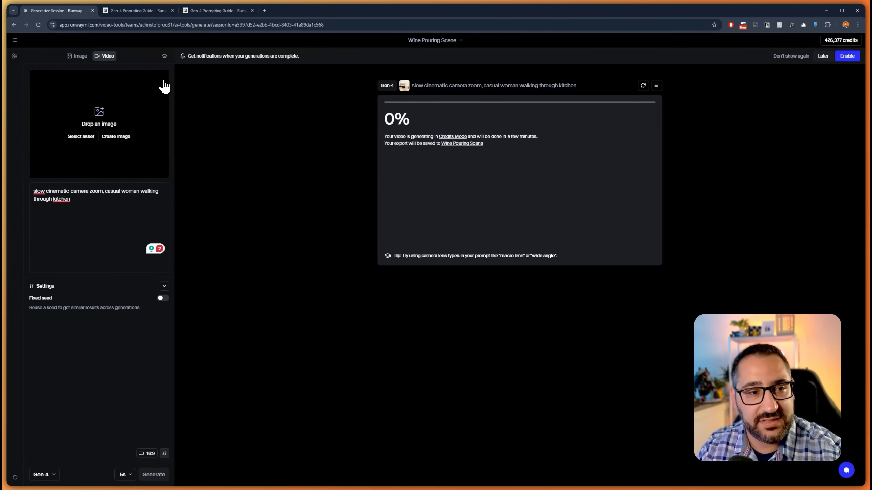
pyautogui.click(92, 146)
pyautogui.click(97, 144)
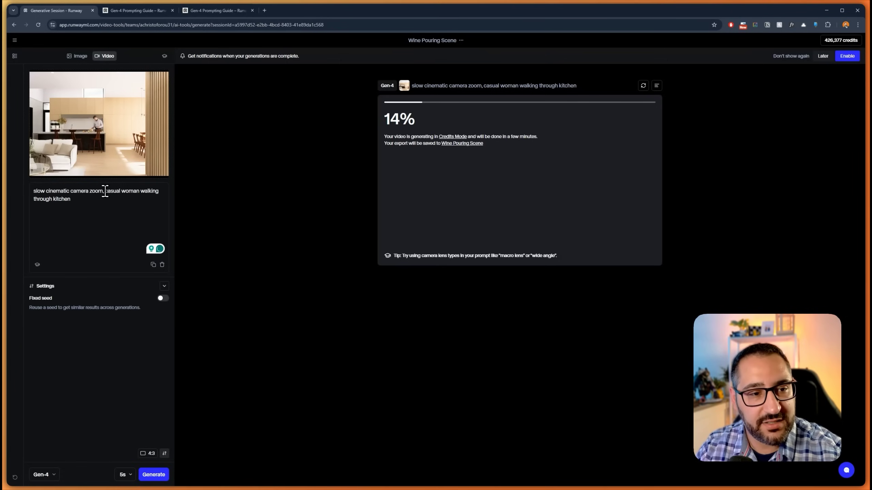
# Change the prompt subject to 'man pouring wine in kitchen' and generate the clip.
pyautogui.moveTo(105, 191); pyautogui.dragTo(119, 199)
pyautogui.click(118, 191)
pyautogui.write('m')
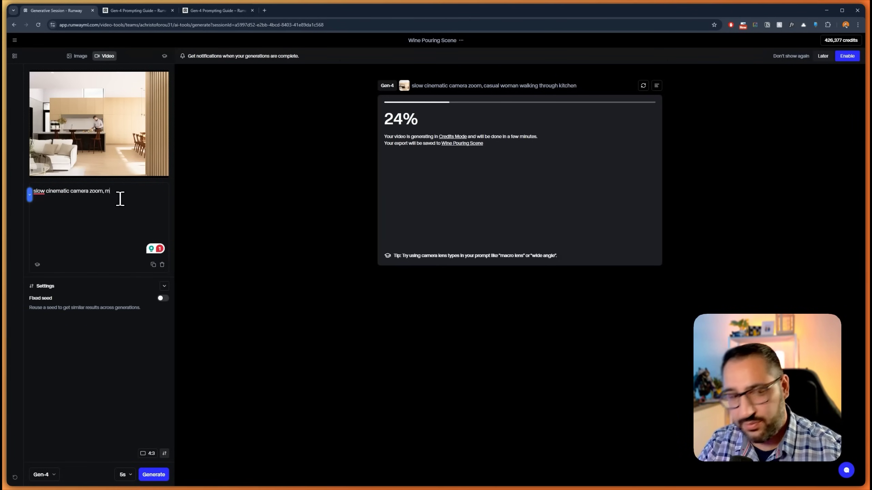
pyautogui.write('an souring wine in kitchen')
pyautogui.click(157, 475)
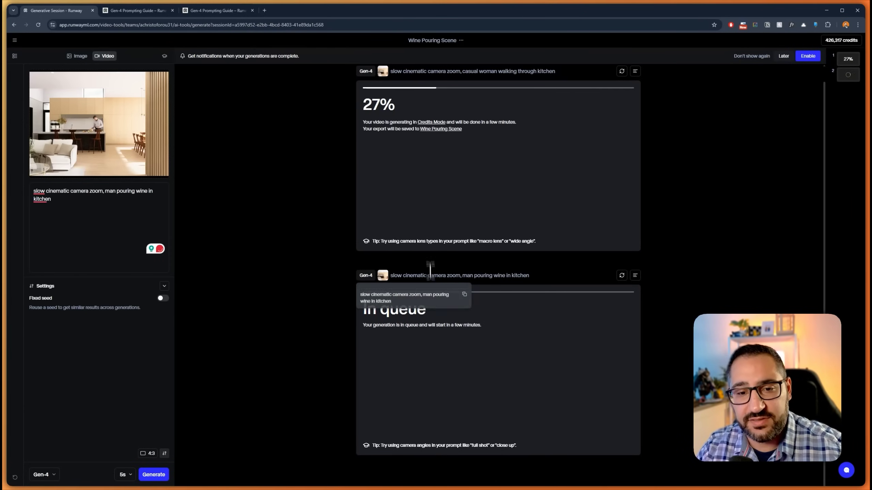
# Scroll the generation list to the top to view the finished woman-walking clip.
pyautogui.scroll(1, 421, 235)
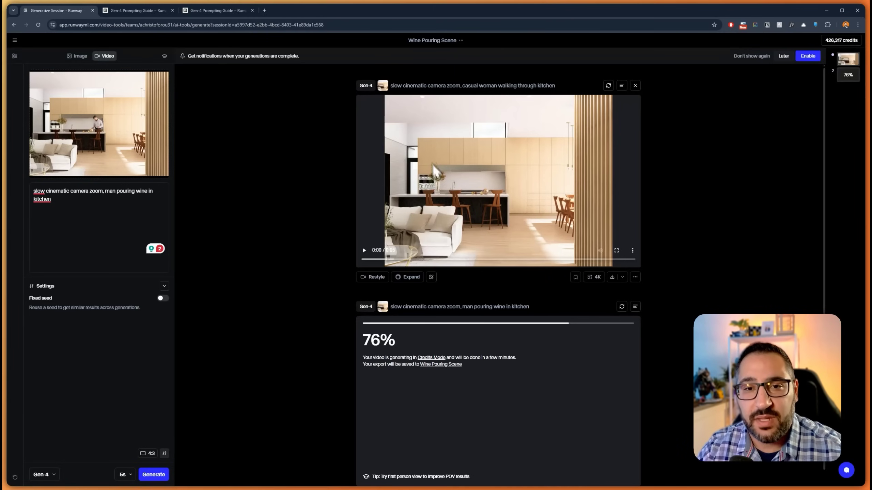
pyautogui.moveTo(405, 88)
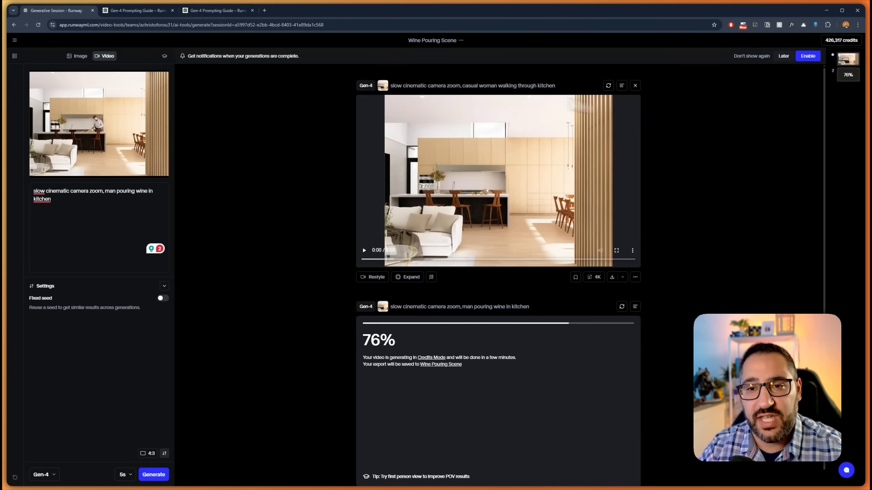
pyautogui.click(365, 253)
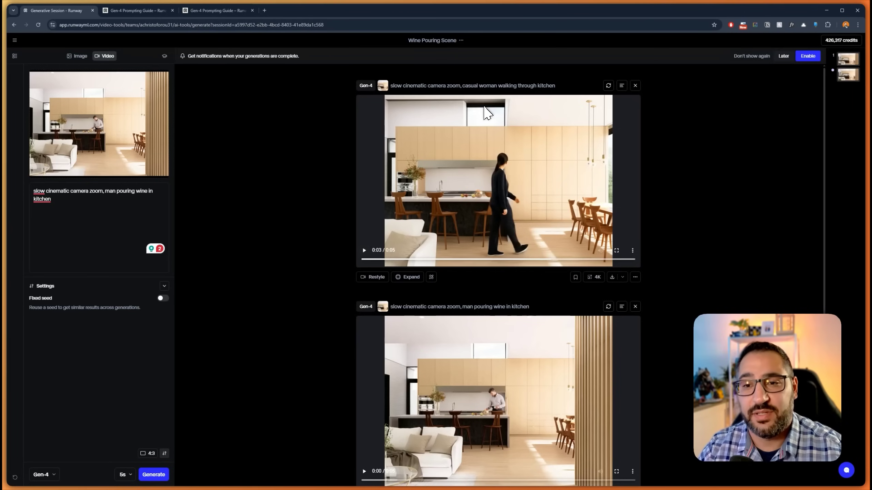
pyautogui.moveTo(370, 252); pyautogui.dragTo(530, 262)
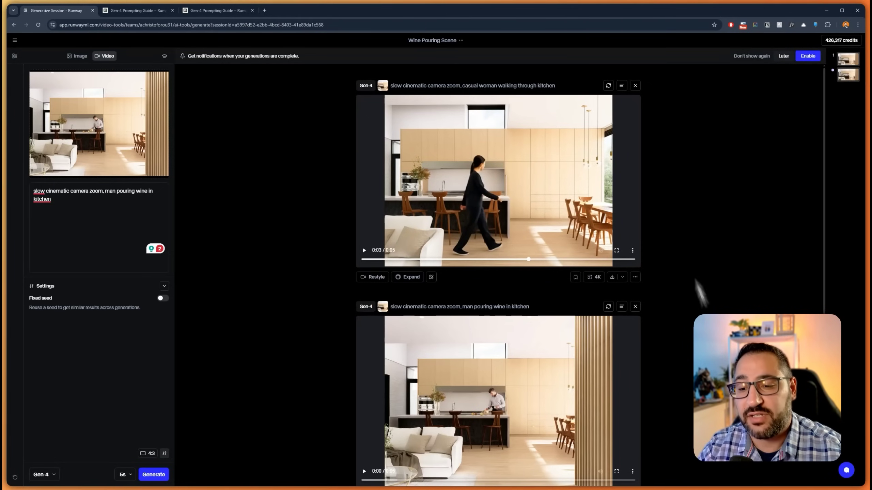
# Dolly the D5 Scene 2 camera forward into the kitchen and turn it right toward the dining table.
pyautogui.click(754, 480)
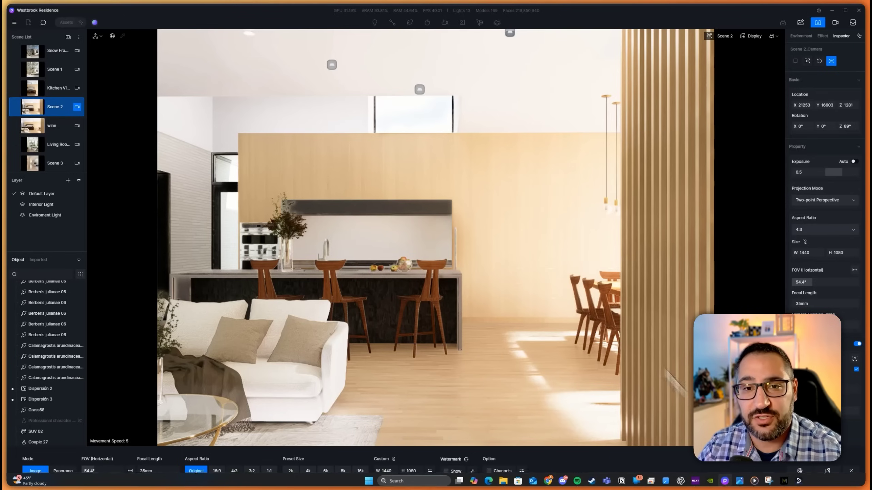
pyautogui.scroll(-5, 513, 252)
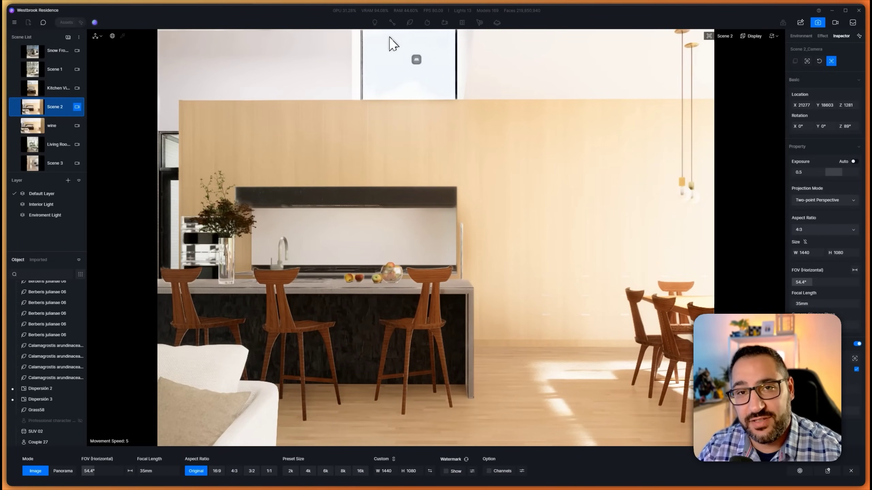
pyautogui.moveTo(430, 113); pyautogui.dragTo(553, 201)
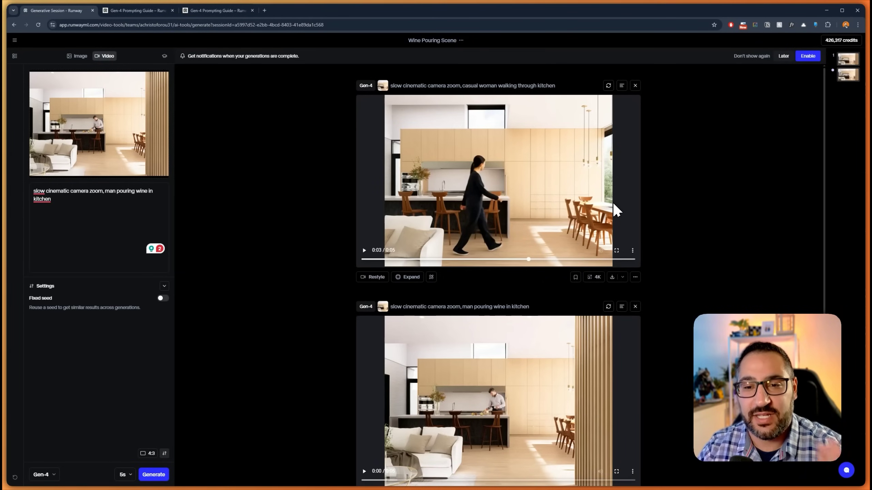
pyautogui.scroll(-2, 668, 241)
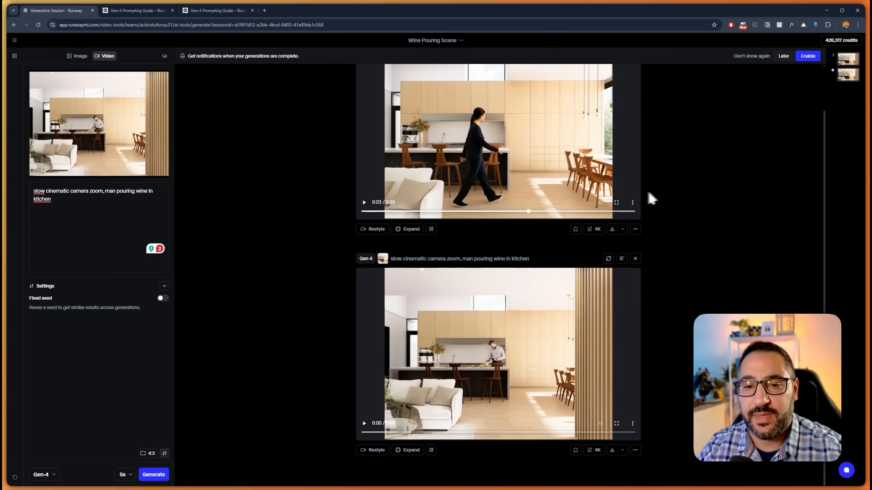
pyautogui.scroll(1, 493, 169)
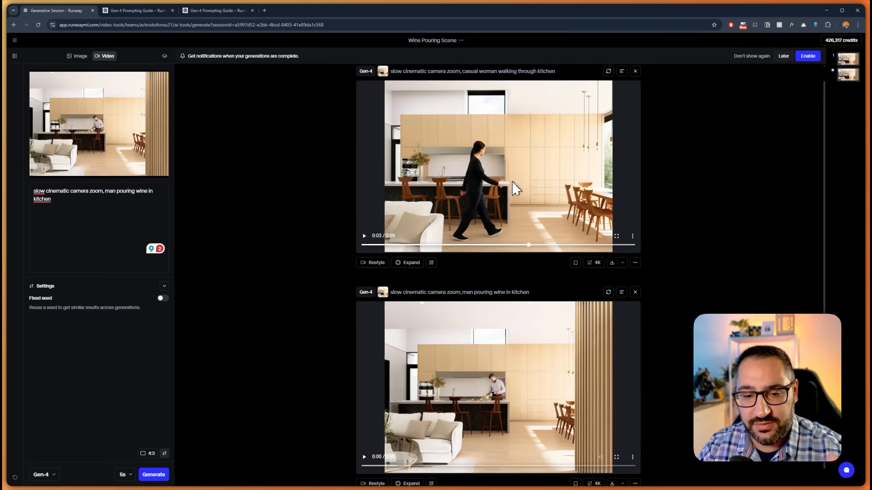
pyautogui.scroll(-1, 513, 182)
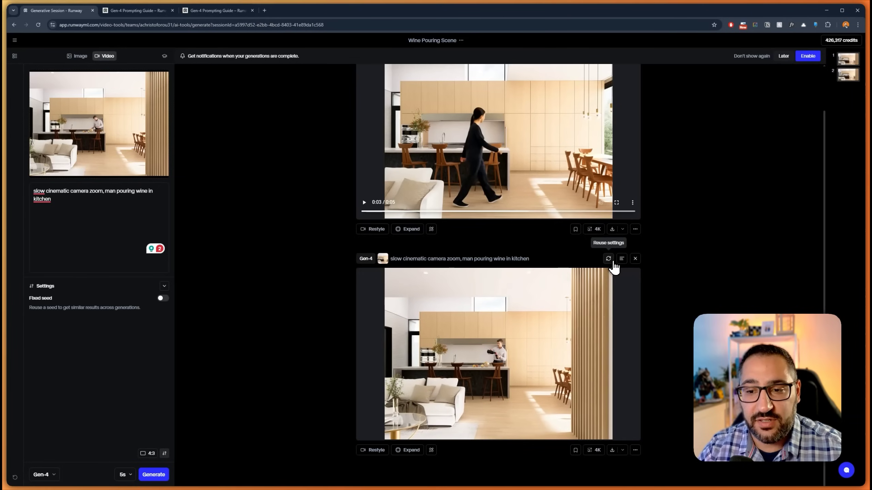
# Reuse the wine clip's settings, adding 'forward' after zoom and 'bottle in glass' after wine, then generate.
pyautogui.click(620, 262)
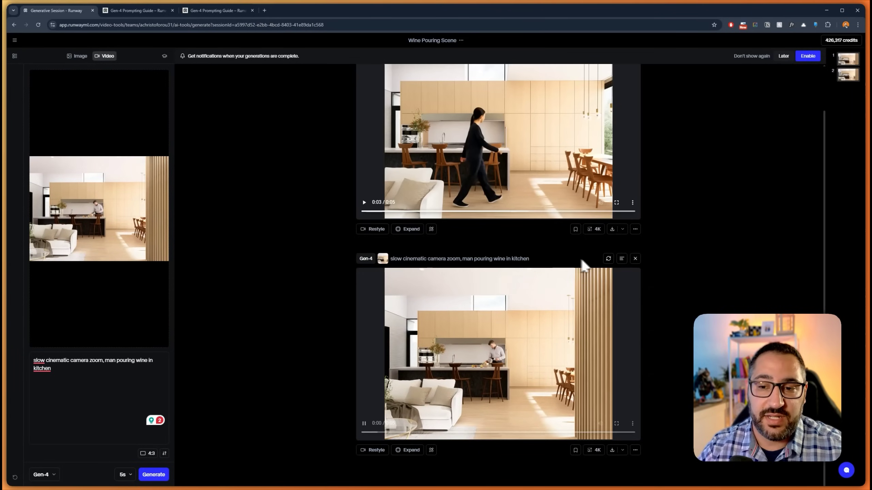
pyautogui.moveTo(152, 210)
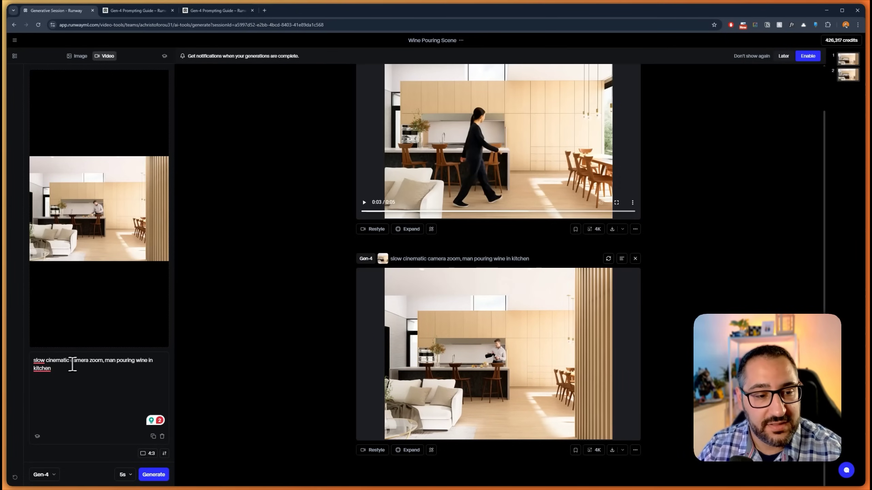
pyautogui.click(102, 361)
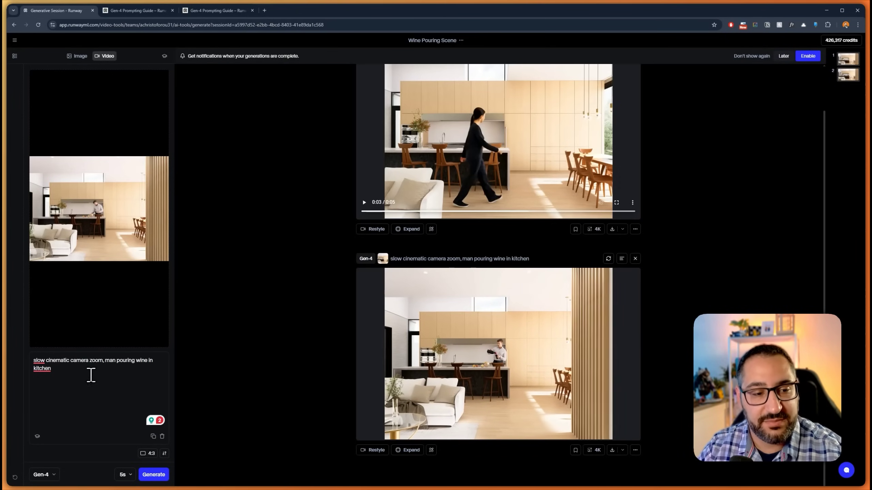
pyautogui.write('f')
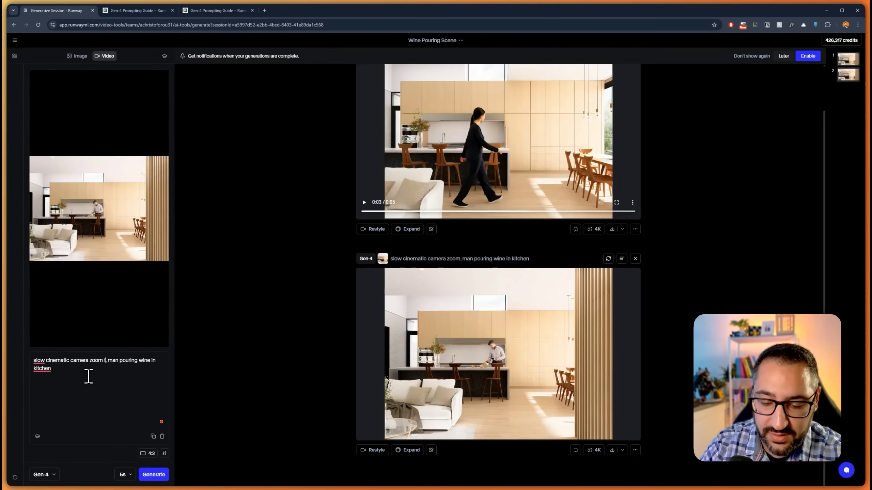
pyautogui.write('orward')
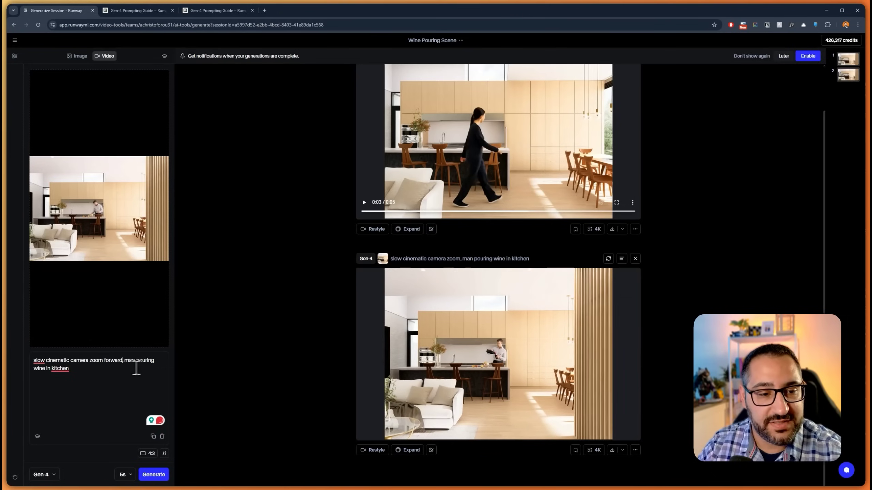
pyautogui.click(45, 370)
pyautogui.write('bottle in glass')
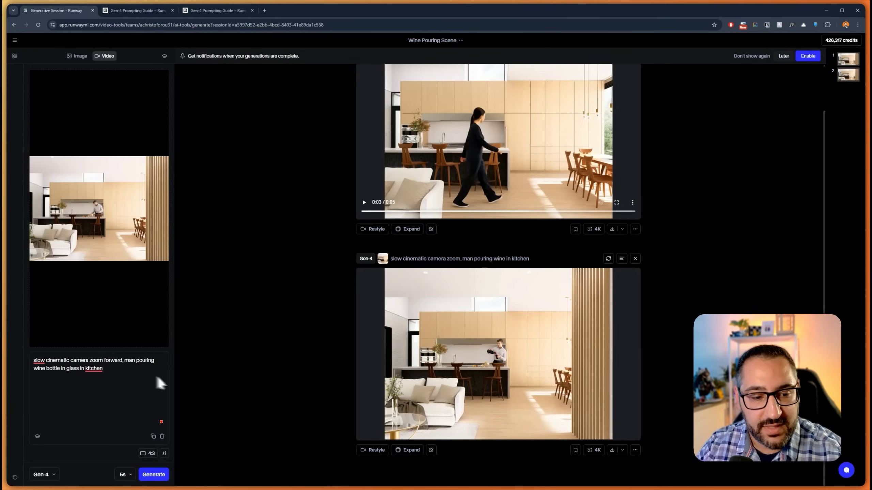
pyautogui.click(165, 474)
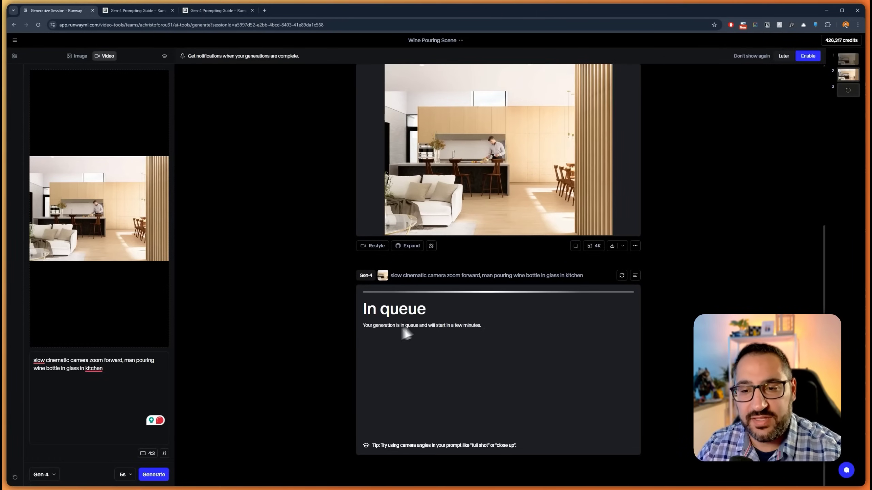
# Jump back to the first walking-woman generation and start Expand while both wine-pouring clips finish.
pyautogui.click(852, 66)
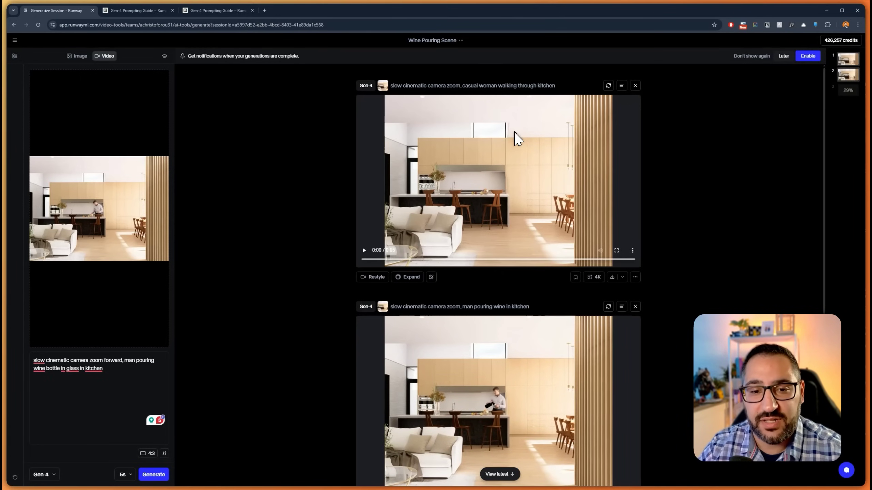
pyautogui.click(410, 278)
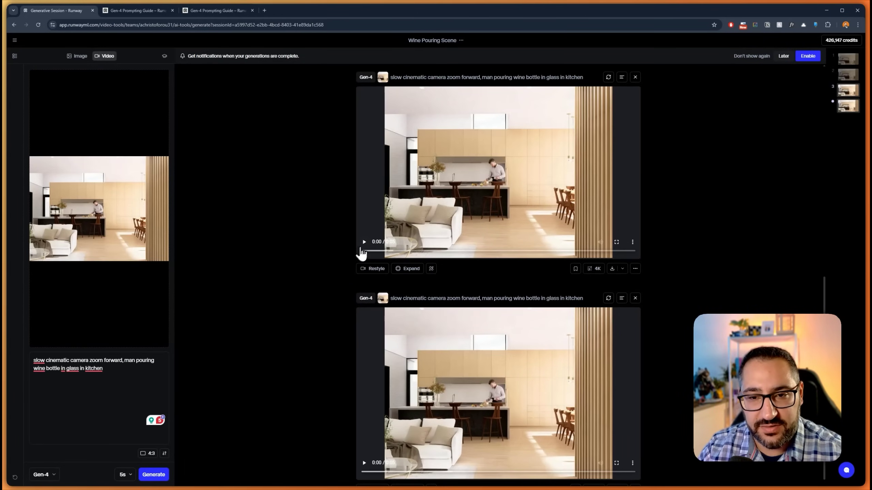
pyautogui.click(361, 253)
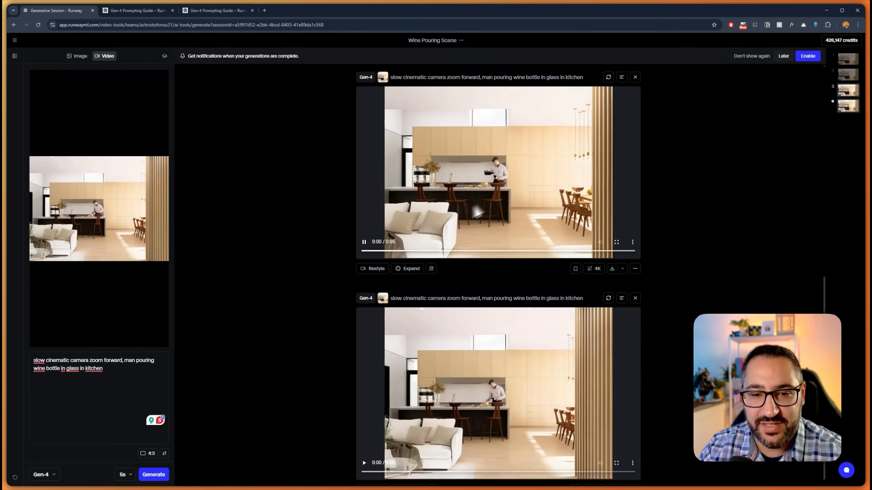
pyautogui.click(363, 462)
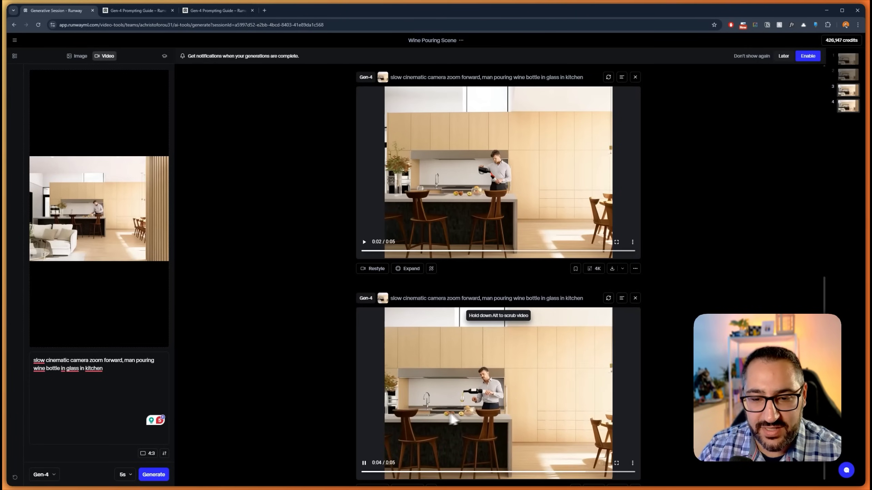
pyautogui.scroll(-1, 453, 419)
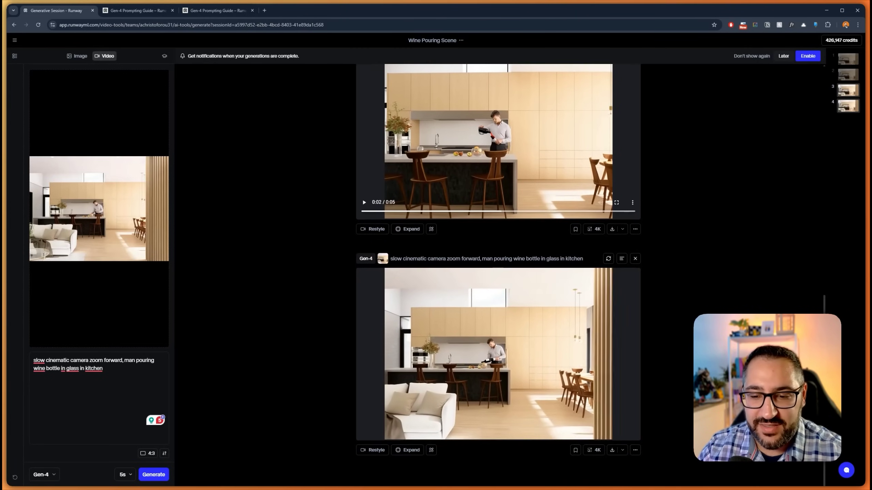
pyautogui.scroll(1, 498, 274)
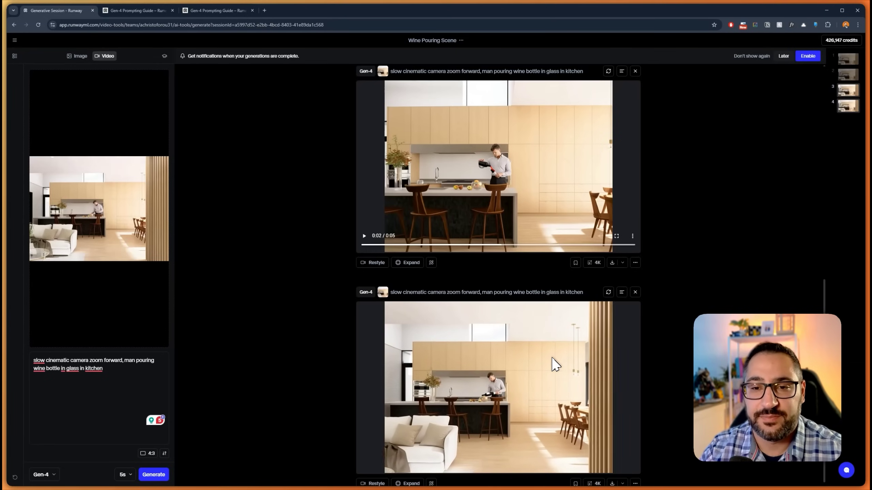
# Replay the original walking-woman clip, then return to the Gen-4 Prompting Guide's Prompting Basics section.
pyautogui.scroll(10, 721, 285)
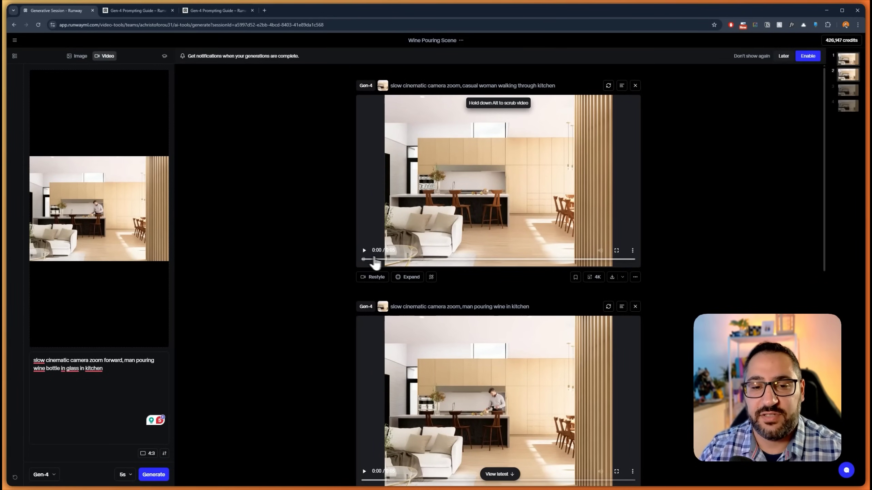
pyautogui.click(364, 250)
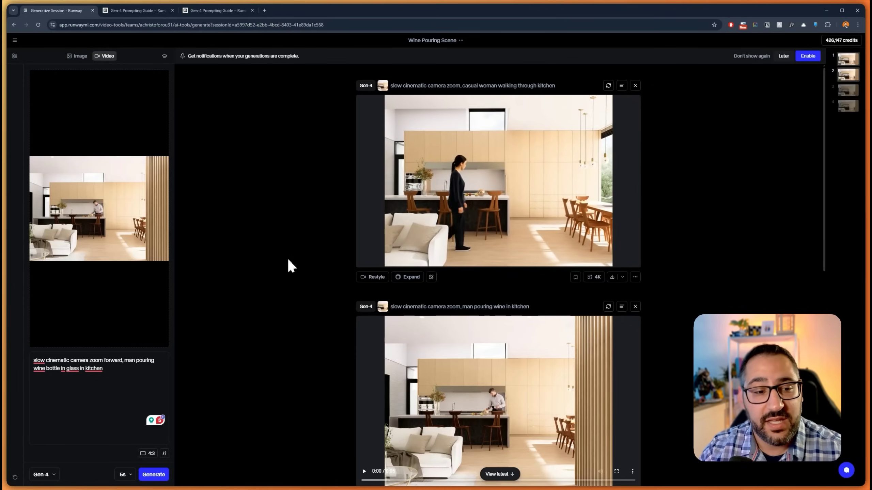
pyautogui.click(139, 10)
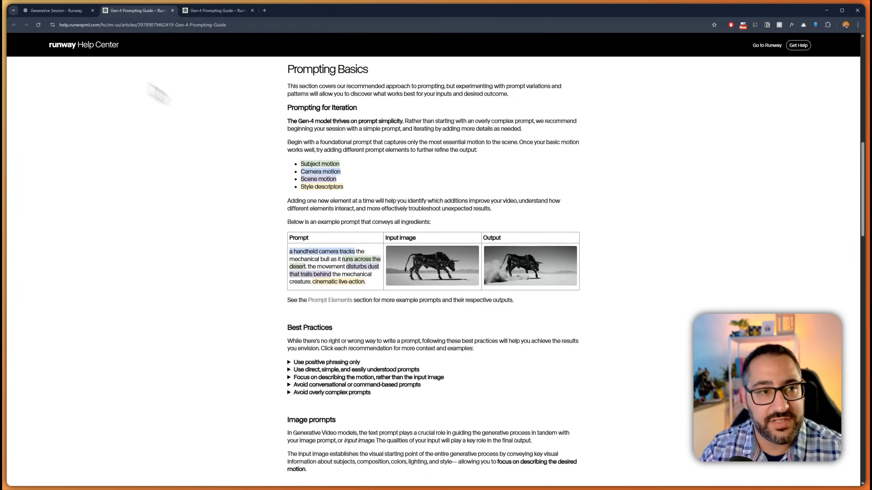
# Go back to the Gen-4 Wine Pouring Scene session with the walking-woman kitchen clip replaying.
pyautogui.click(55, 10)
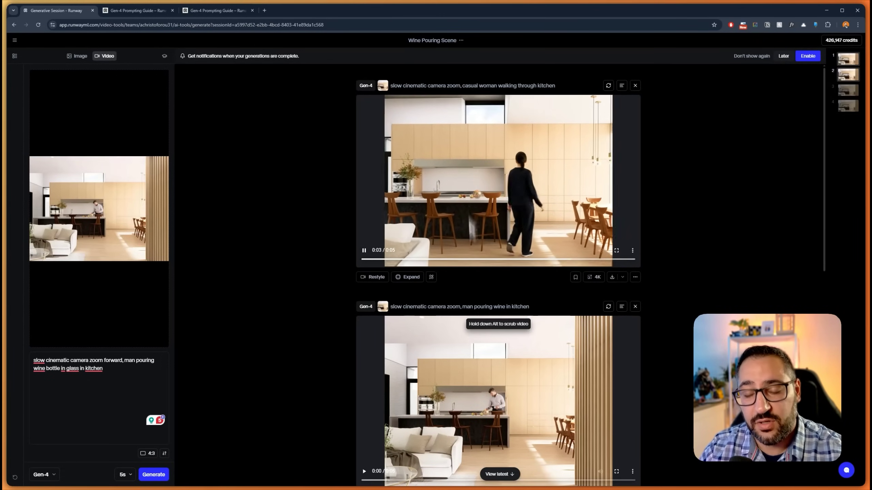
pyautogui.scroll(-1, 497, 401)
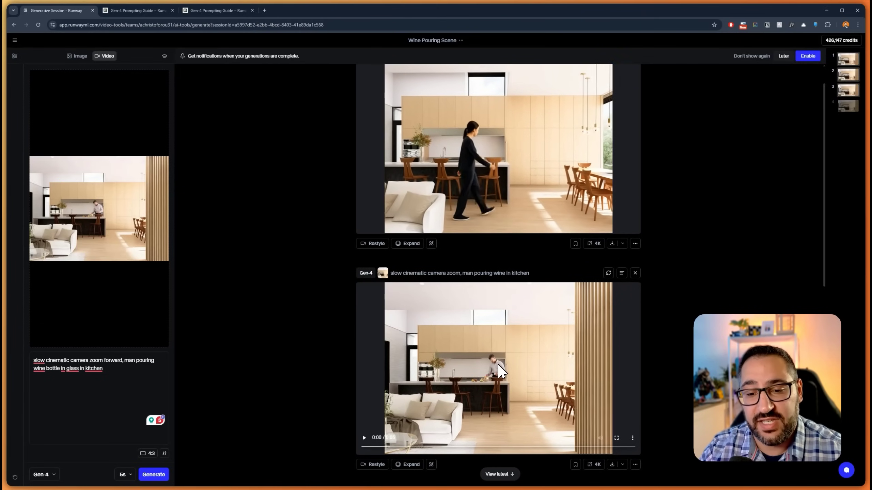
pyautogui.scroll(1, 499, 370)
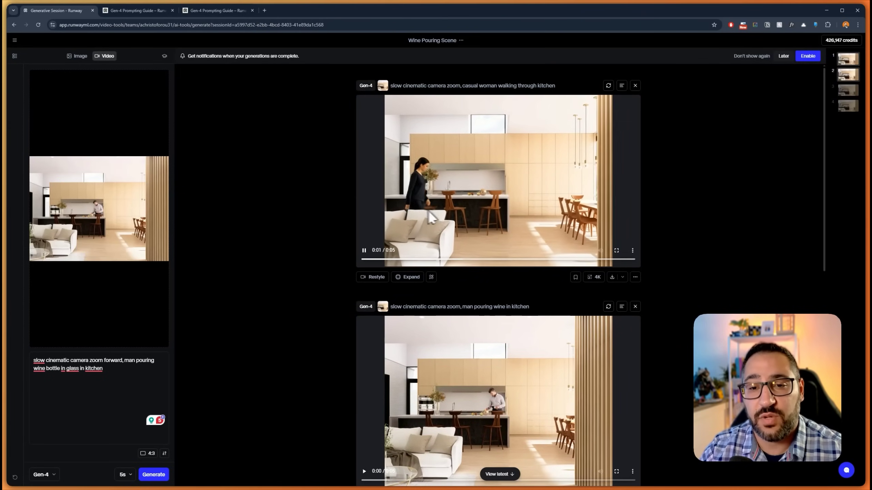
pyautogui.scroll(-1, 492, 217)
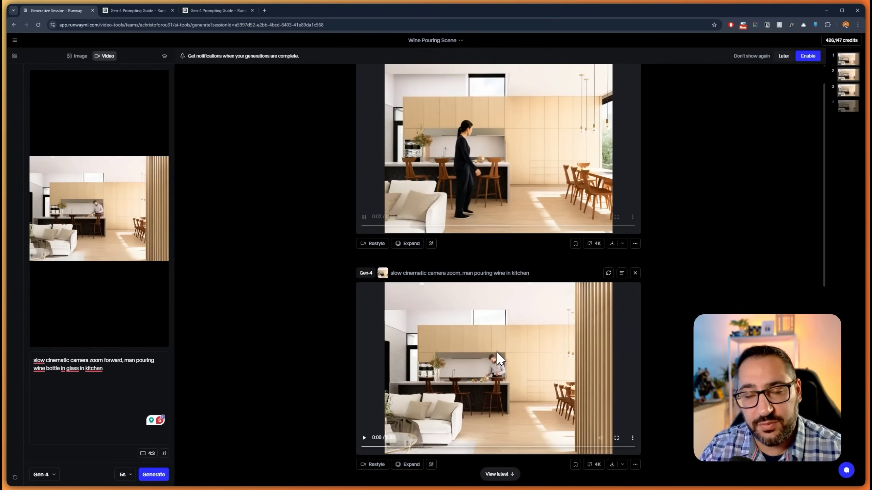